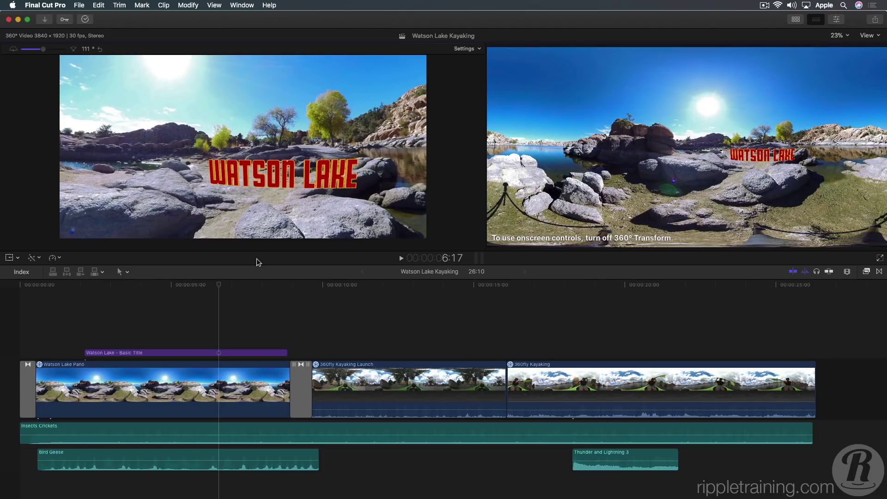
# Drag the playhead to the 360fly kayaking shot at about 19:15 in Watson Lake Kayaking
pyautogui.moveTo(219, 285); pyautogui.dragTo(615, 324)
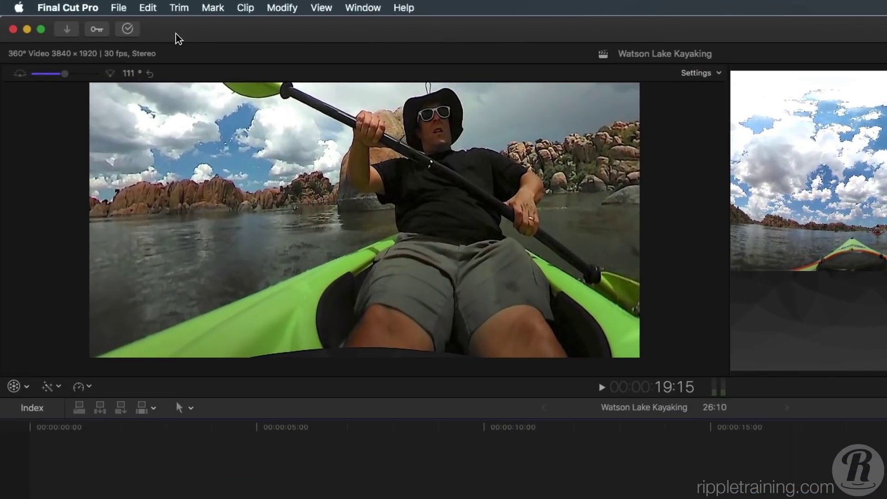
# Share to Vimeo with title Watson Lake 360 and tags 360fly, Kayaking, Prescott
pyautogui.click(118, 8)
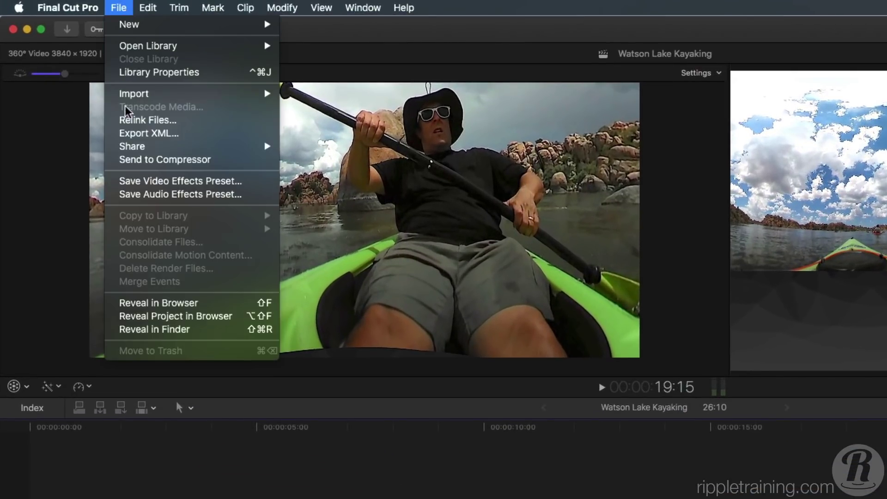
pyautogui.moveTo(127, 145)
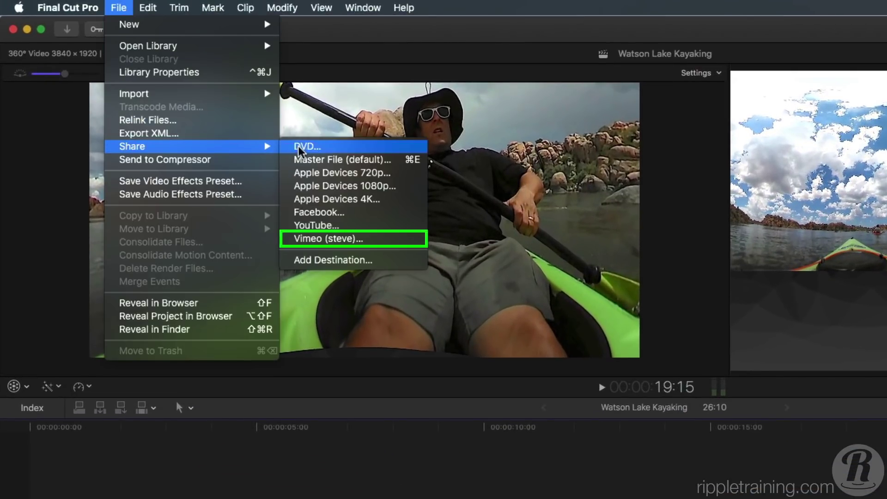
pyautogui.click(304, 239)
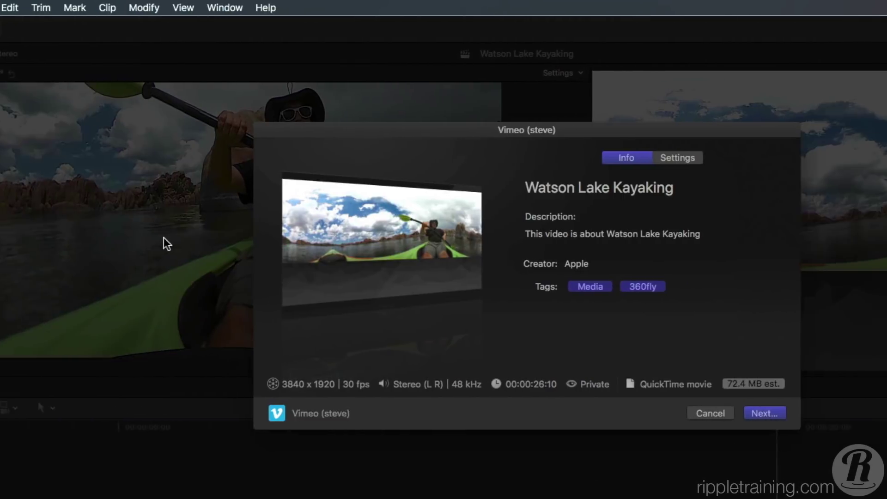
pyautogui.click(572, 189)
pyautogui.moveTo(572, 188); pyautogui.dragTo(636, 187)
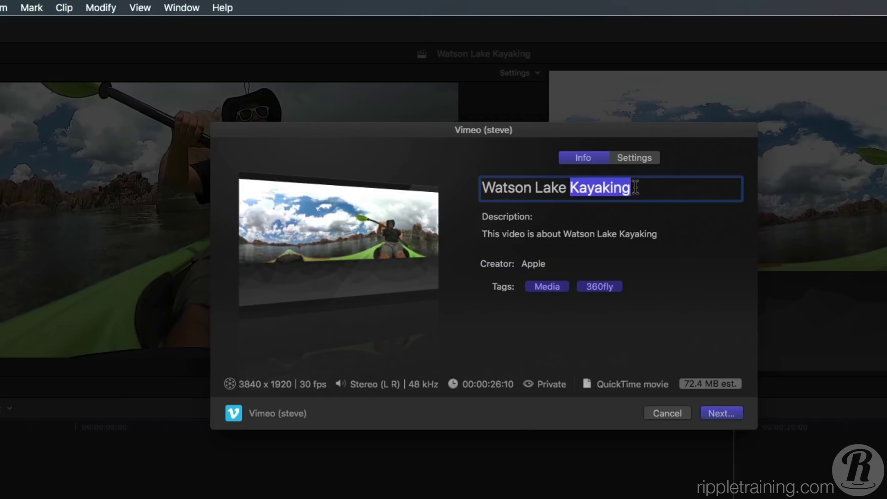
pyautogui.write('360')
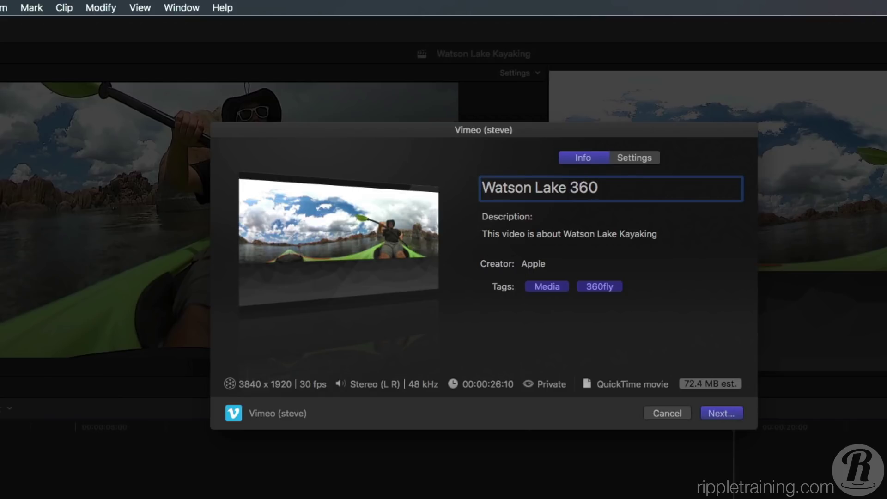
pyautogui.click(556, 288)
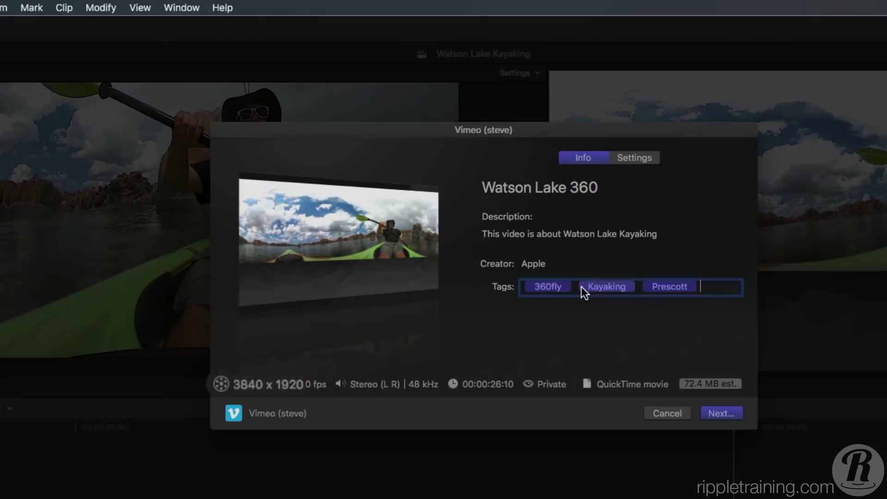
# Review Vimeo settings: 4K 3840 x 1920, Faster encode, Only me viewing, Equirectangular projection
pyautogui.click(615, 156)
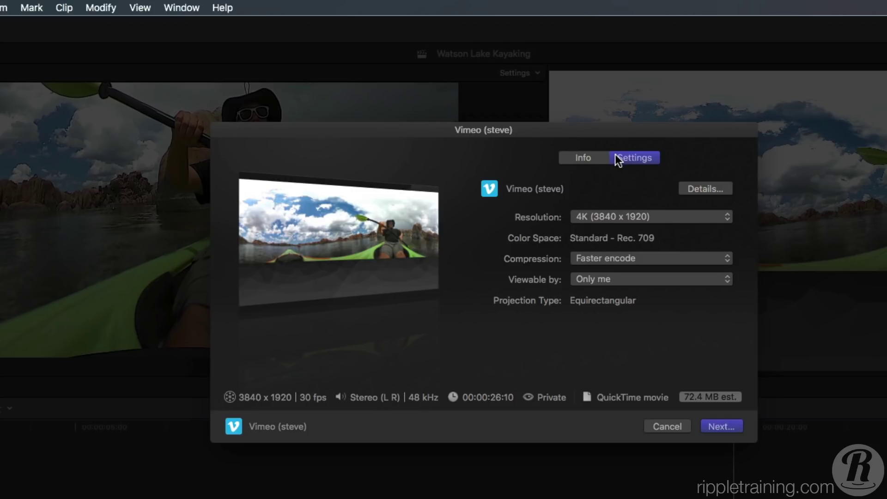
# Continue to Vimeo's terms of service, accept them and publish the video
pyautogui.click(711, 424)
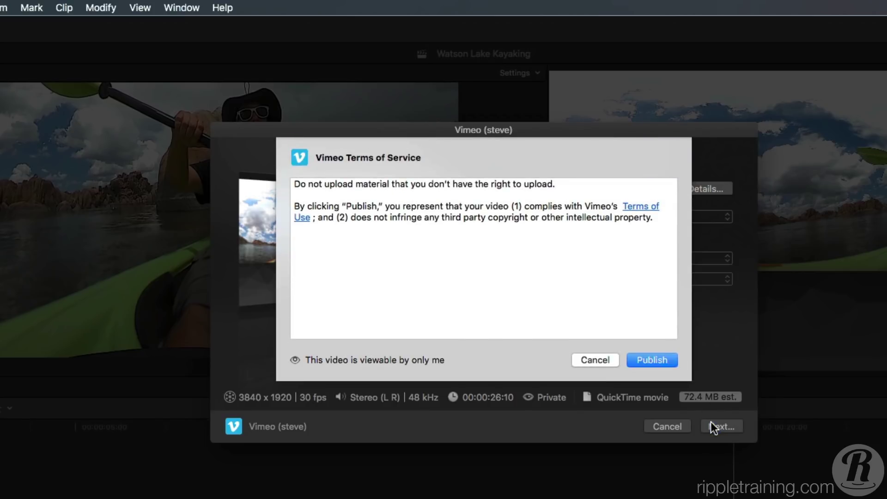
pyautogui.click(652, 359)
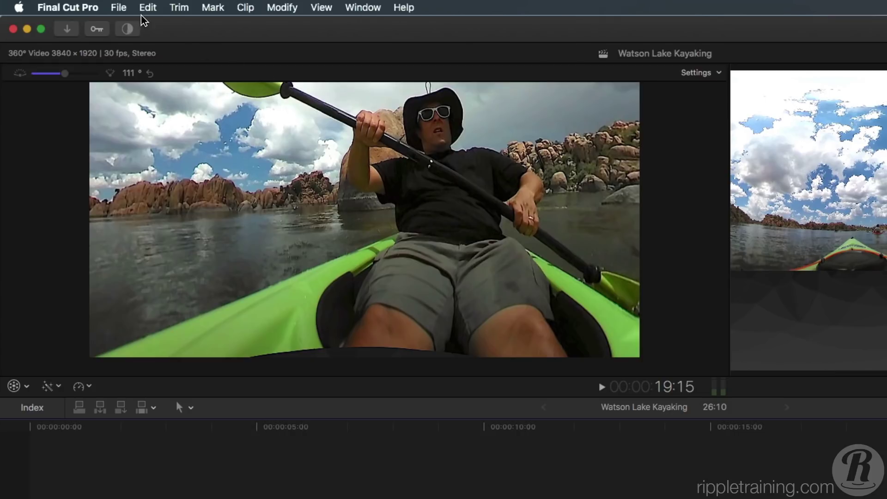
# Send the project to Compressor and add the 4K Video Sharing Services preset to its job
pyautogui.click(126, 11)
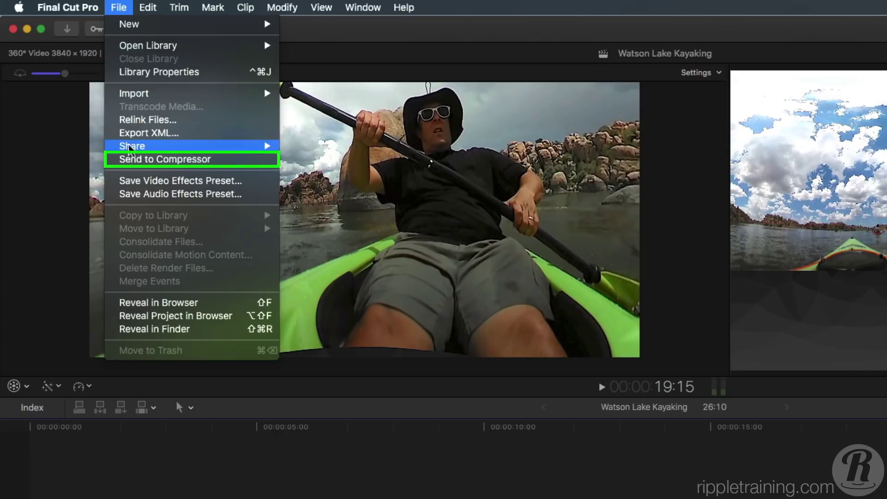
pyautogui.click(132, 160)
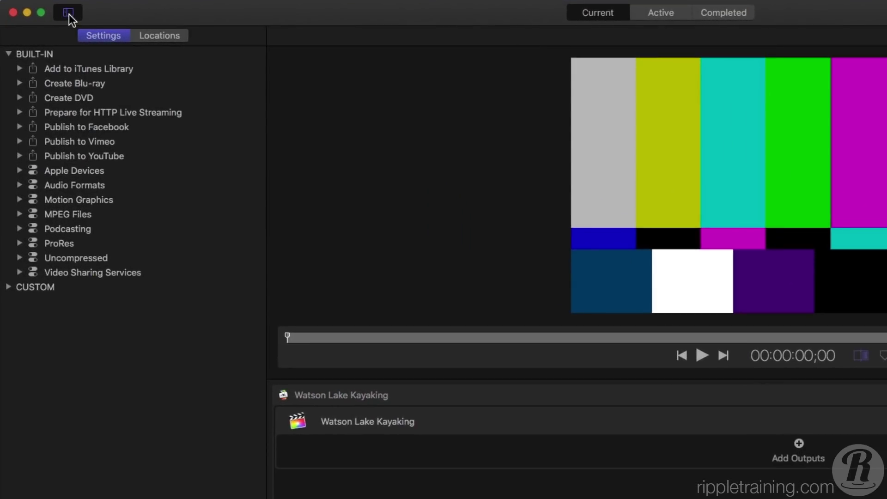
pyautogui.click(19, 272)
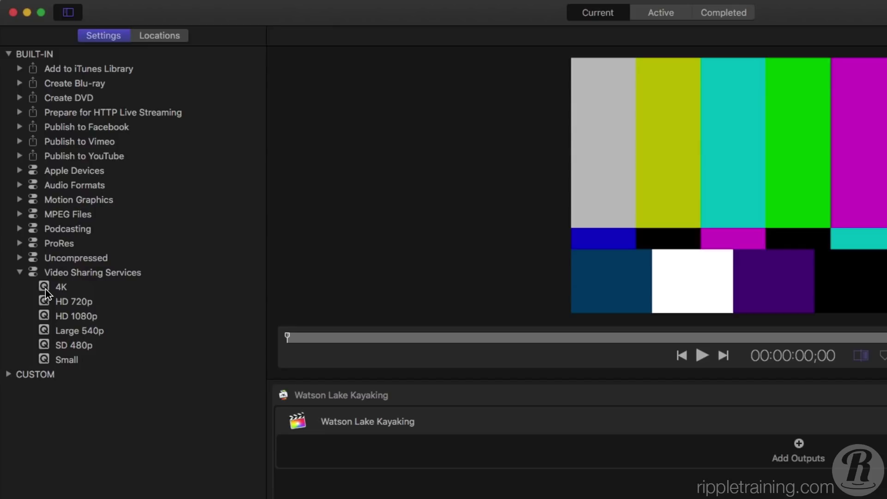
pyautogui.moveTo(46, 289); pyautogui.dragTo(548, 464)
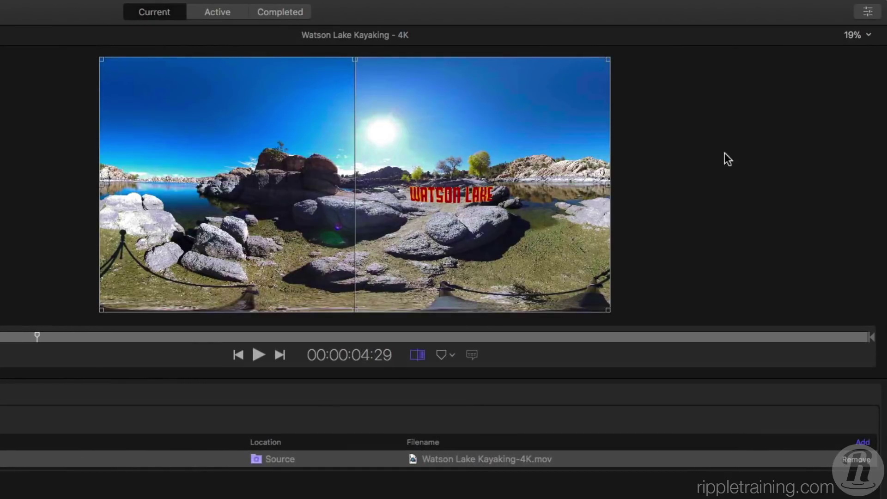
# Change the 4K output's QuickTime compression type to HEVC, restricted to 6400 kbits/sec
pyautogui.click(863, 12)
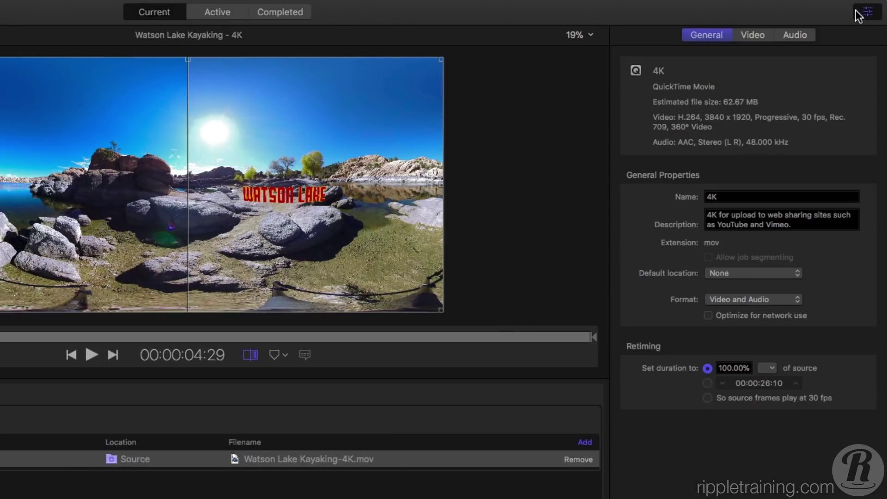
pyautogui.click(763, 36)
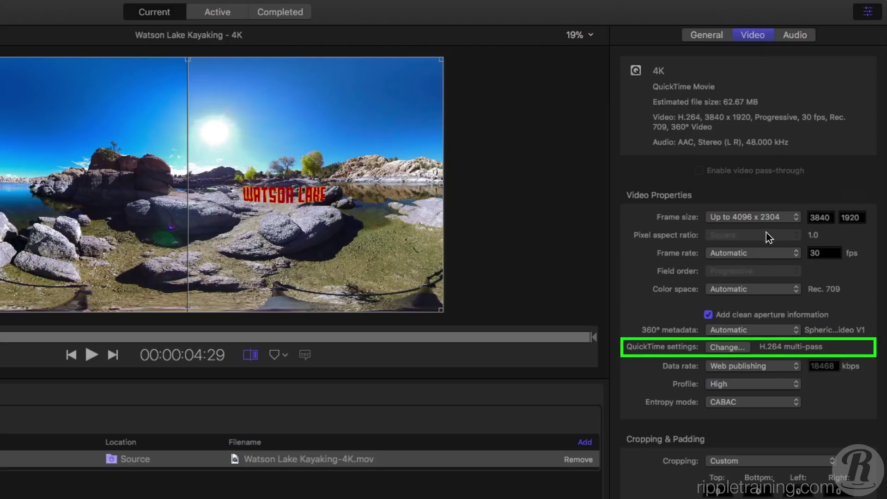
pyautogui.click(725, 347)
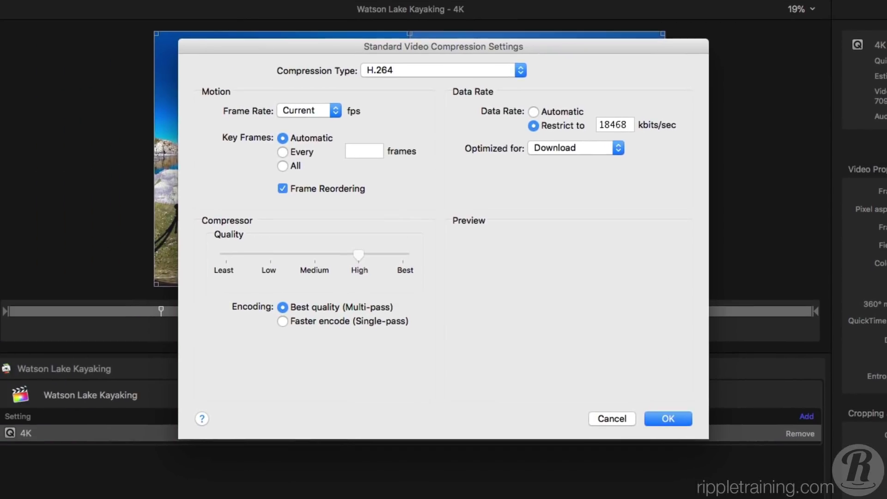
pyautogui.click(479, 69)
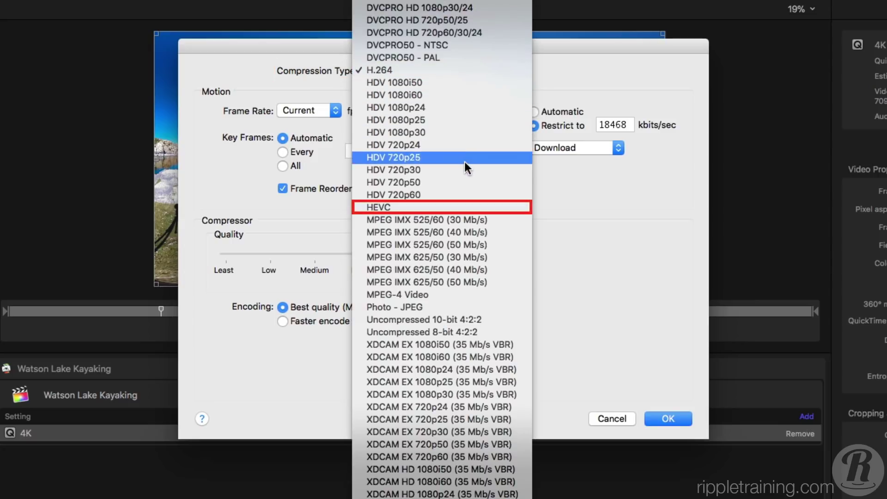
pyautogui.click(461, 207)
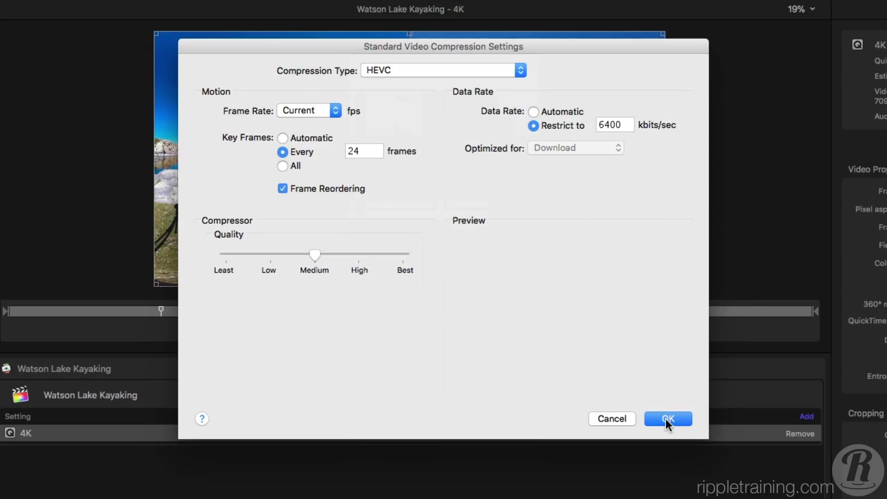
pyautogui.click(667, 419)
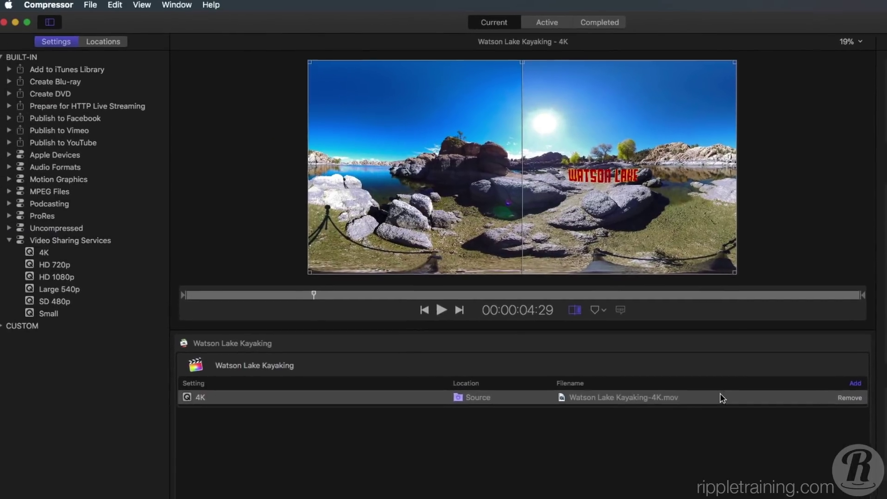
# Save the job's setting under CUSTOM as '4K 360 HEVC 30fps', then return to Final Cut Pro
pyautogui.moveTo(575, 395); pyautogui.dragTo(42, 333)
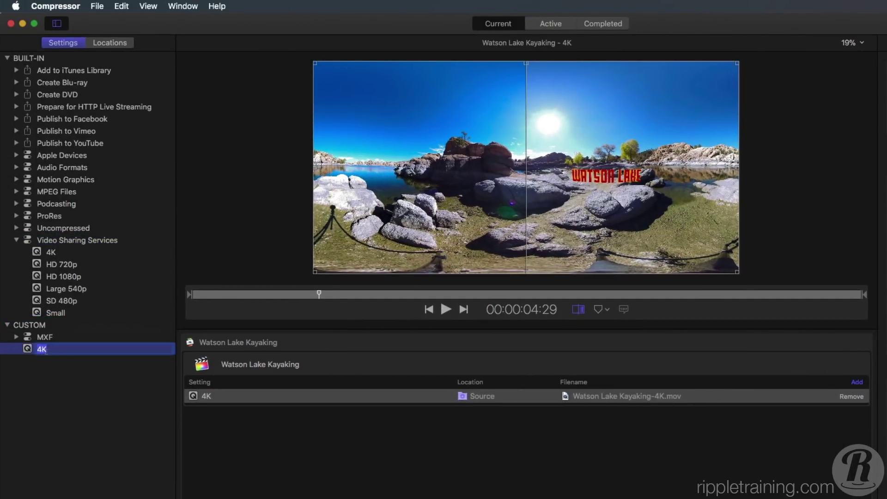
pyautogui.write('4K 360 HEVC 30fps')
pyautogui.press('Return')
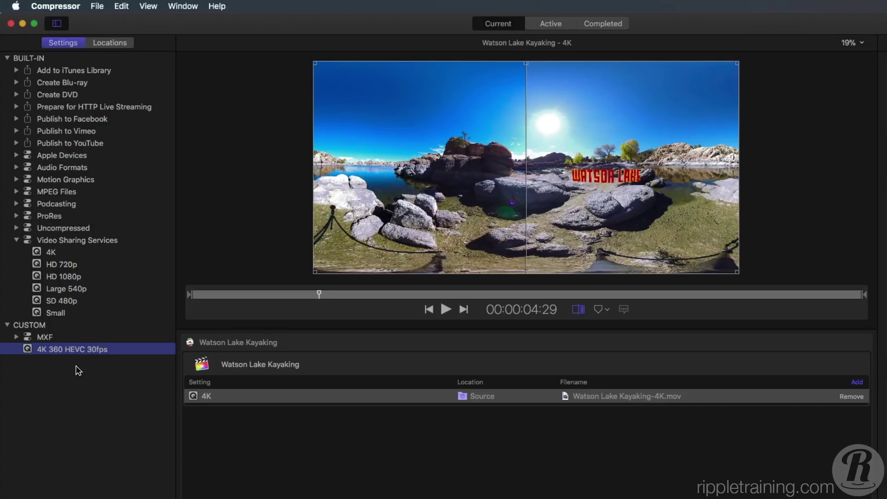
pyautogui.press('super+Tab')
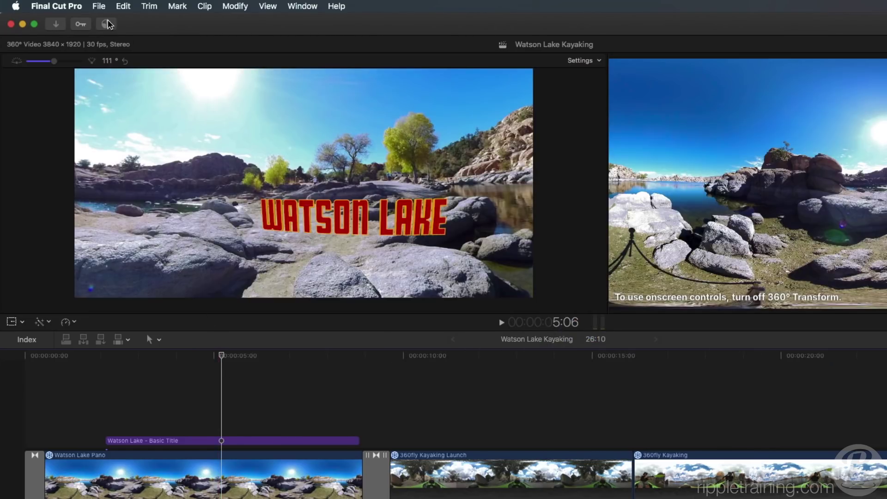
# Add a Compressor Settings destination using the Custom '4K 360 HEVC 30fps' setting
pyautogui.click(99, 6)
pyautogui.moveTo(106, 121)
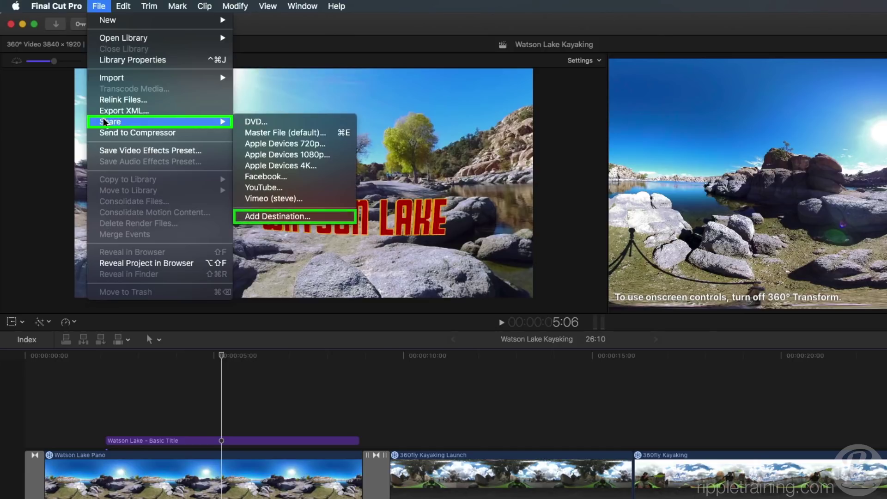
pyautogui.click(272, 217)
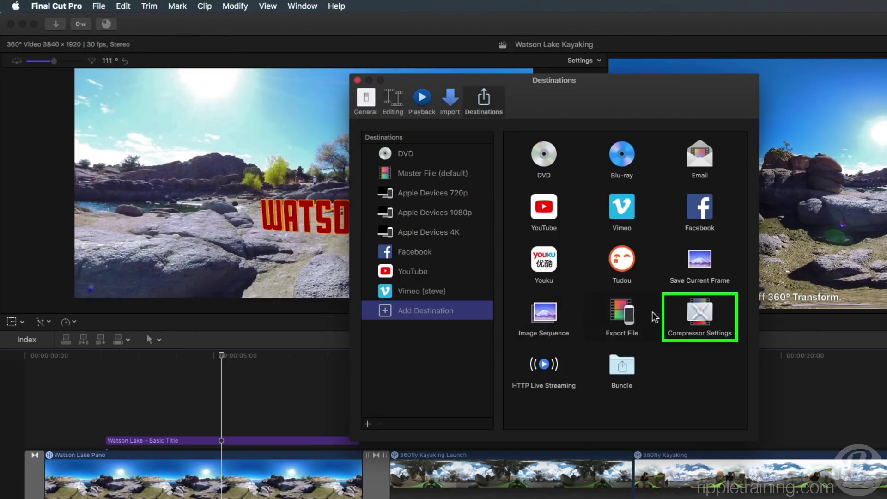
pyautogui.moveTo(696, 319); pyautogui.dragTo(415, 190)
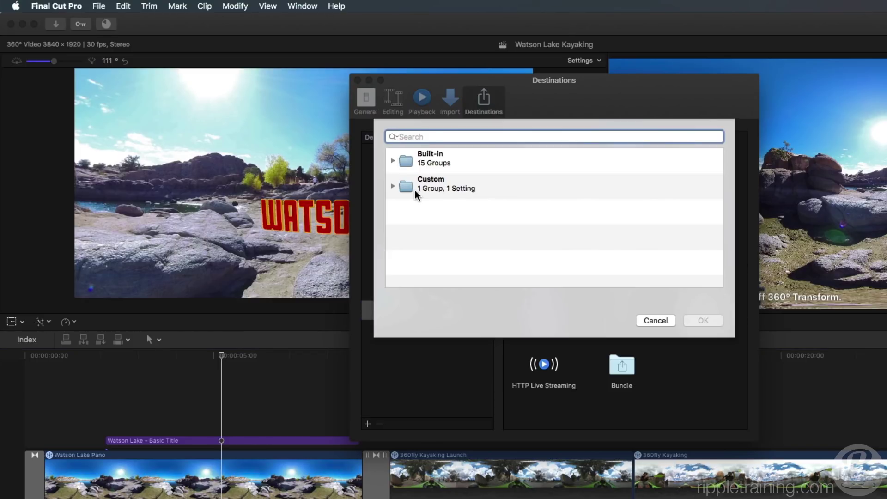
pyautogui.click(393, 160)
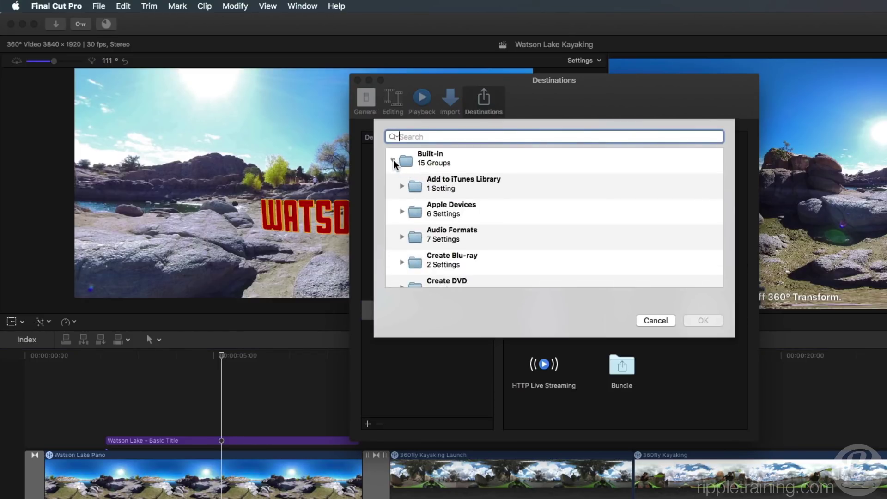
pyautogui.click(393, 161)
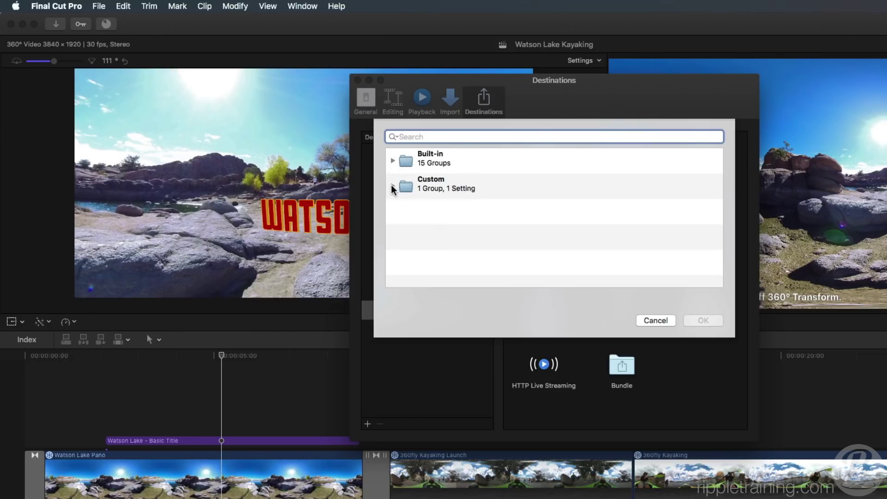
pyautogui.click(393, 186)
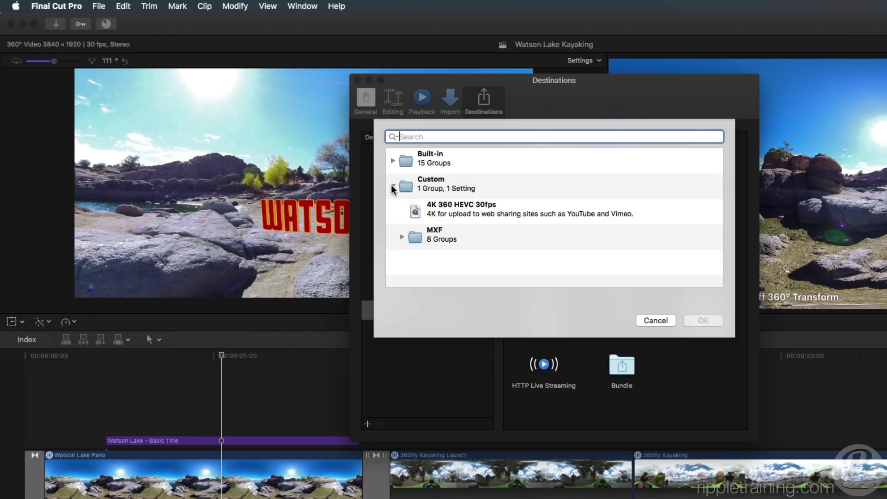
pyautogui.click(426, 214)
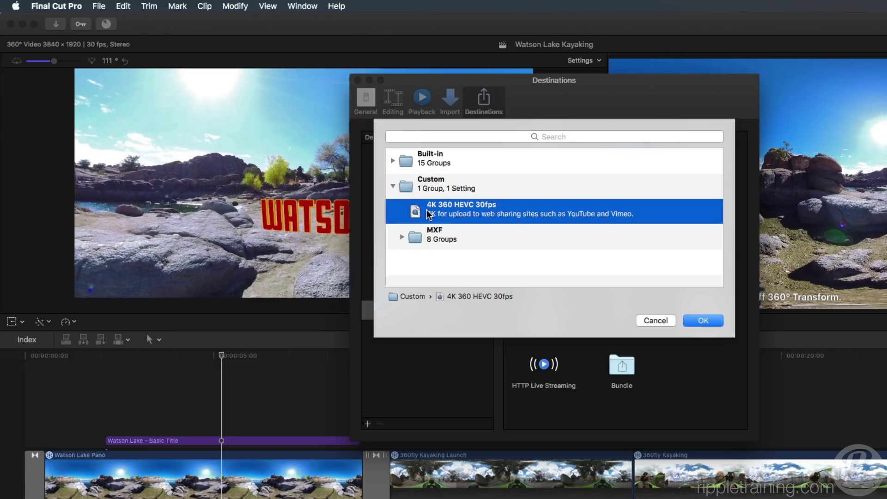
pyautogui.click(702, 320)
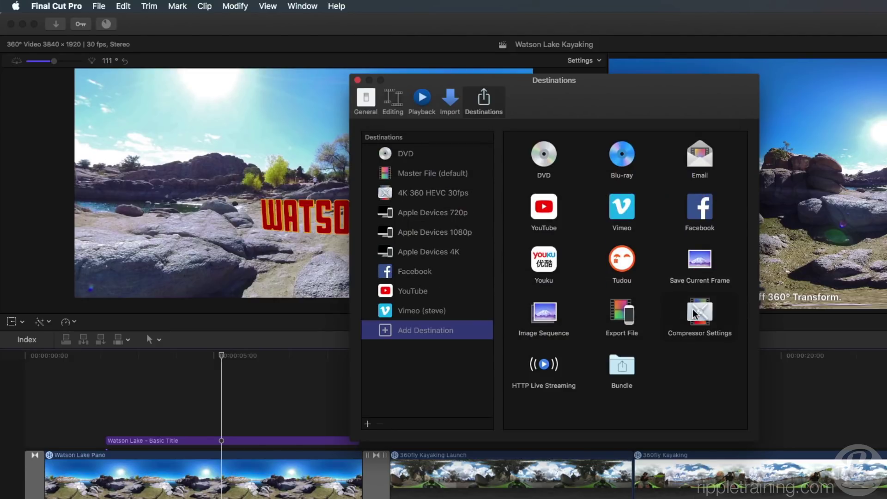
# Close the Destinations window and share Watson Lake 360 via the 4K 360 HEVC 30fps destination
pyautogui.click(358, 79)
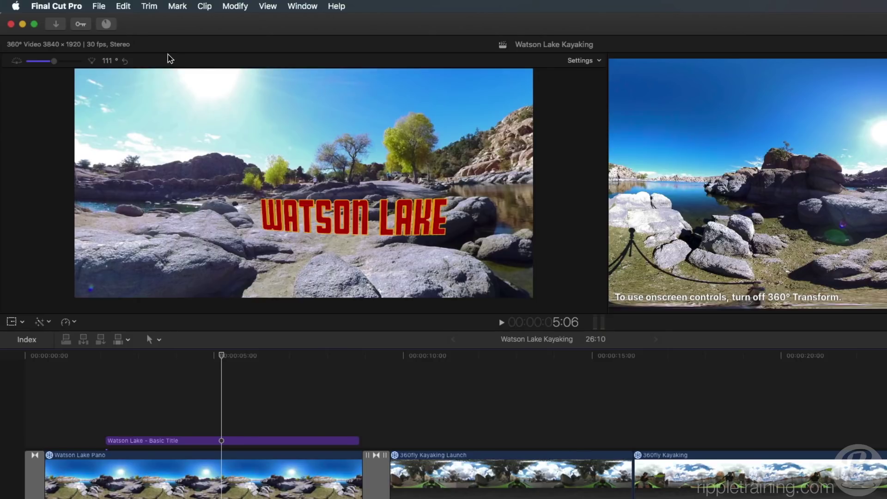
pyautogui.click(100, 6)
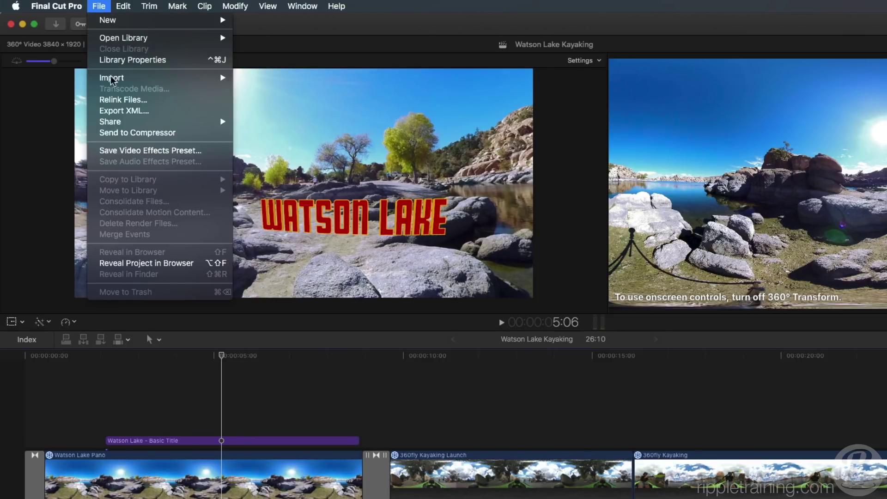
pyautogui.moveTo(116, 122)
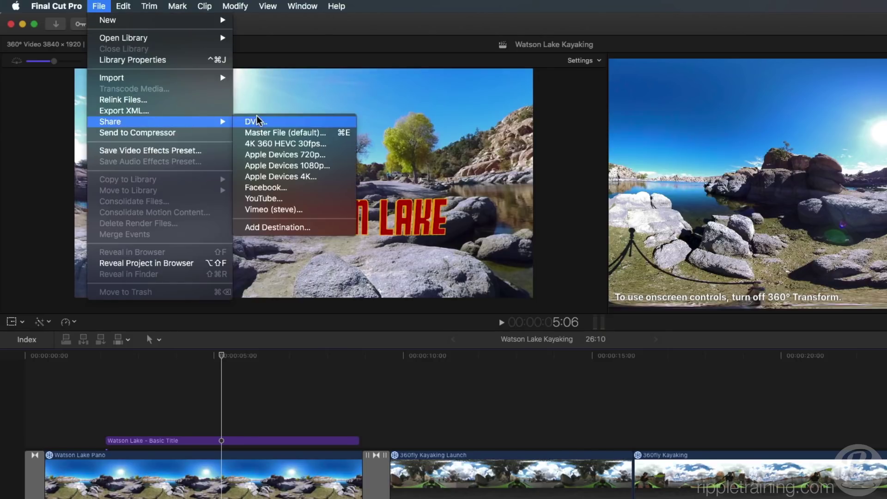
pyautogui.click(300, 144)
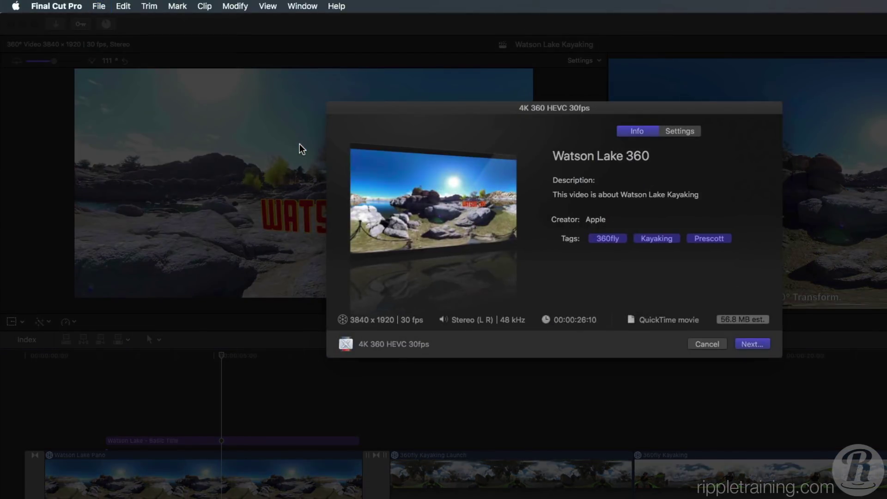